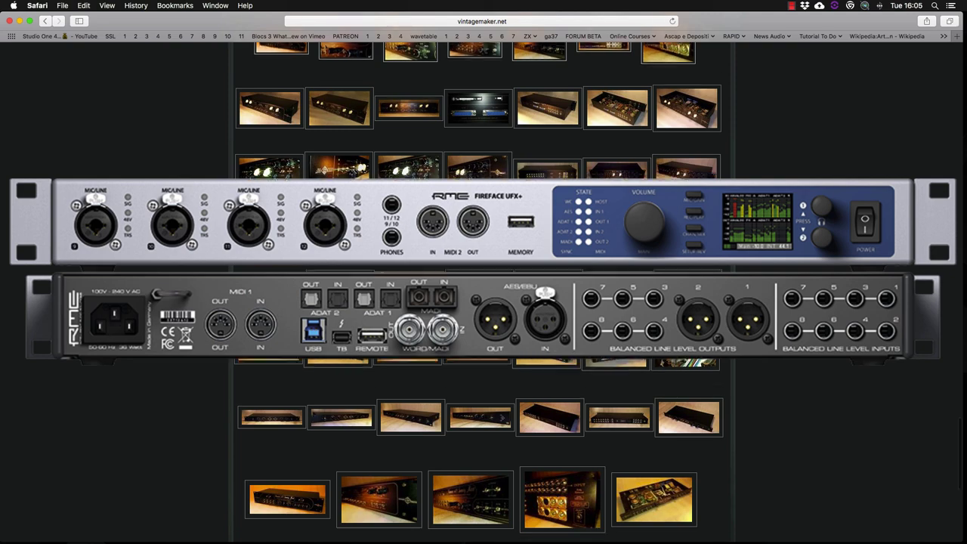
Look through the gallery of summing mixer photos on the vintagemaker.net page
scroll(582, 300, down, 3)
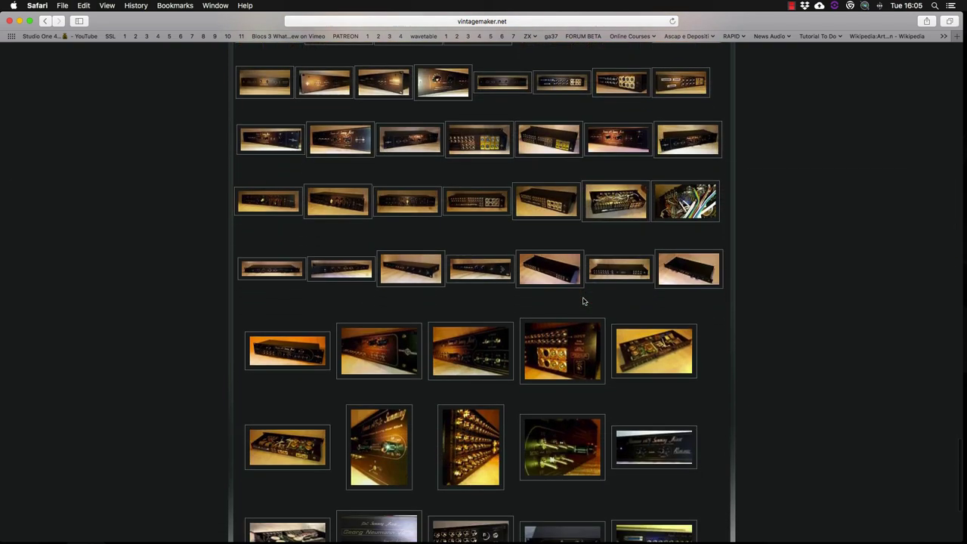
scroll(582, 300, down, 2)
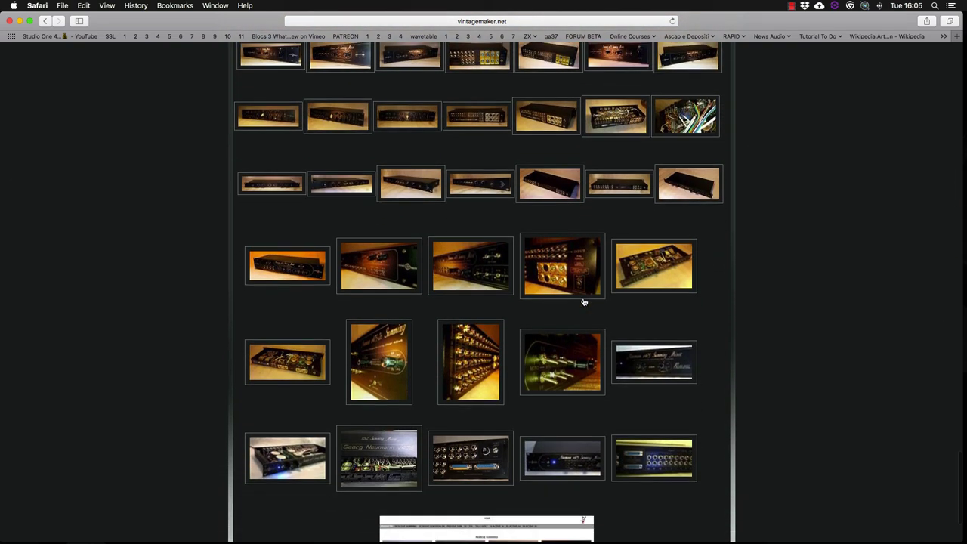
scroll(582, 300, down, 4)
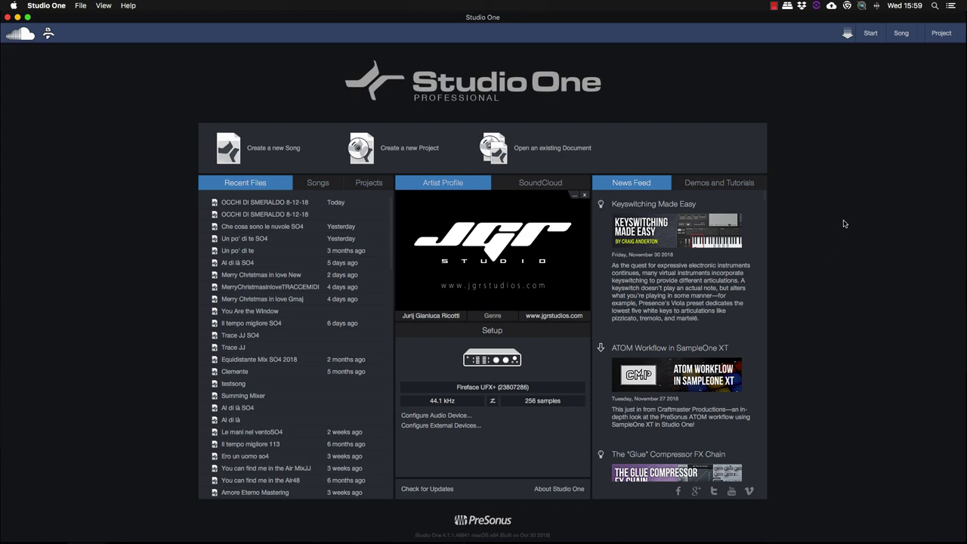
Create a new empty song titled "Summing Test"
click(273, 151)
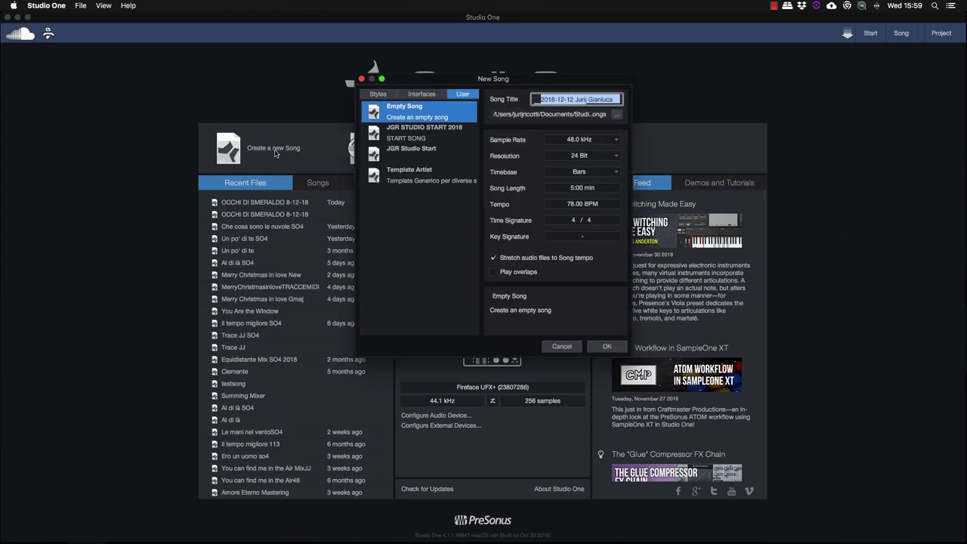
text(S)
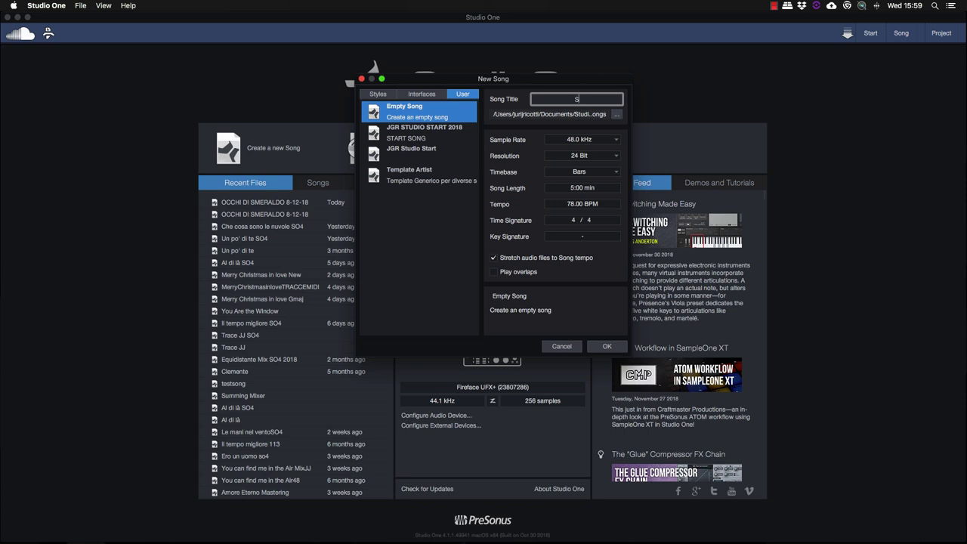
text(umming Test)
key(Tab)
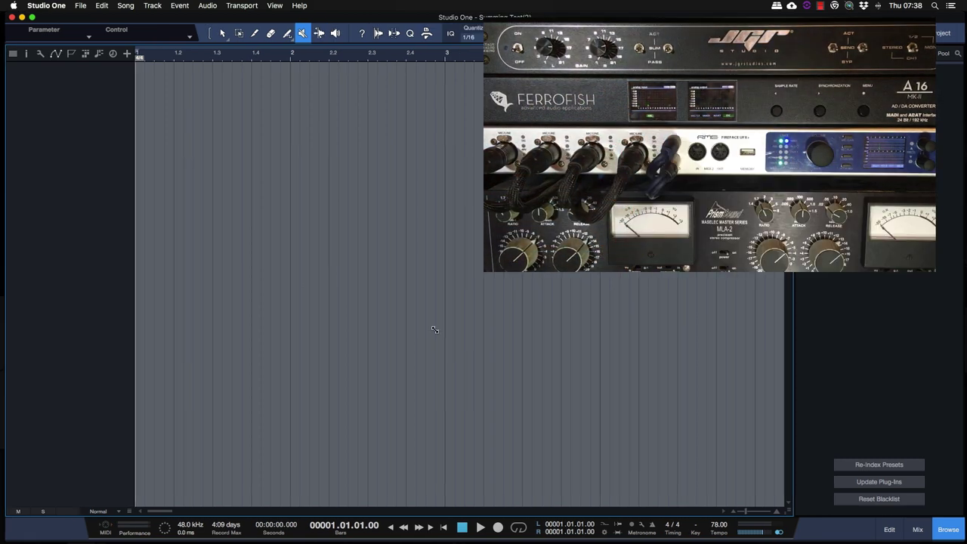
Add 16 mono audio tracks named Sum1, with their output assigned to GENELEC
click(127, 54)
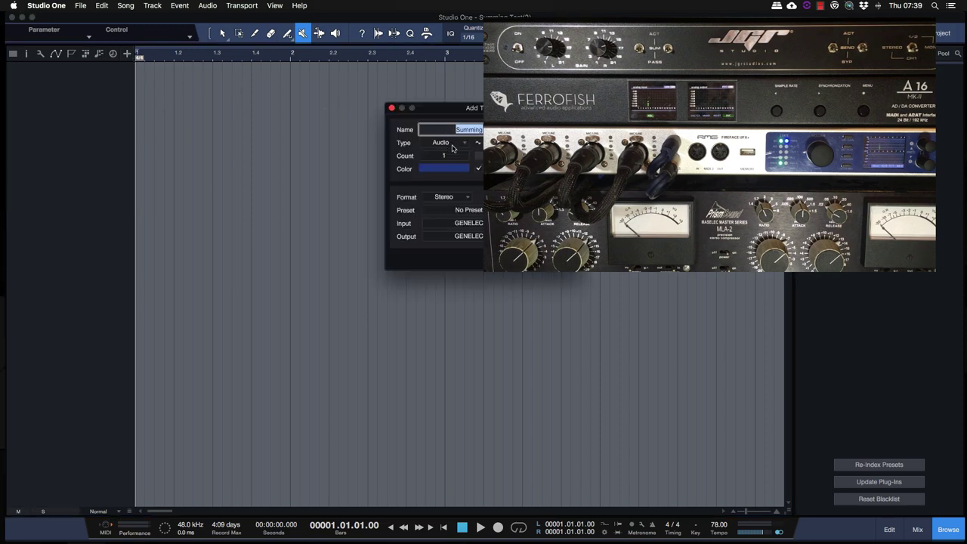
text(Sum1)
key(Tab)
text(16)
click(460, 197)
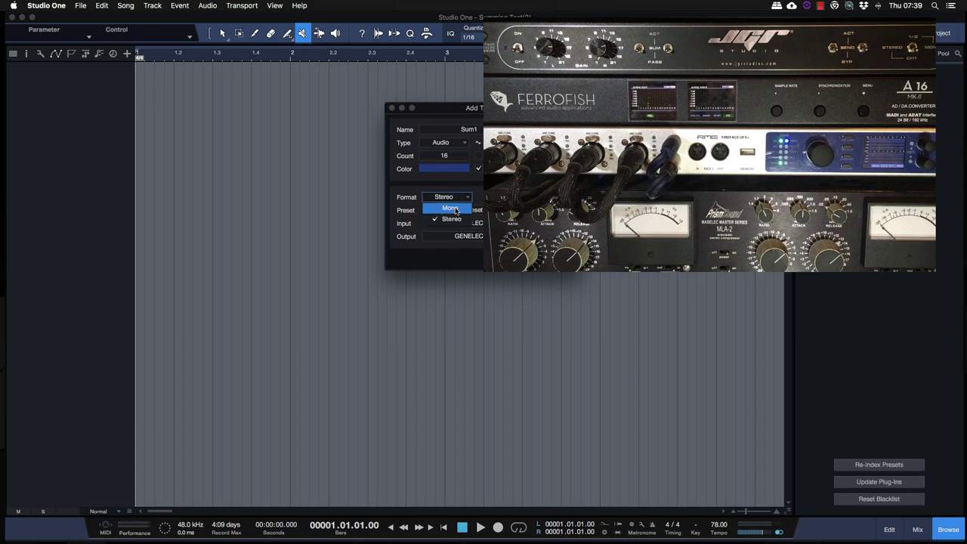
click(456, 209)
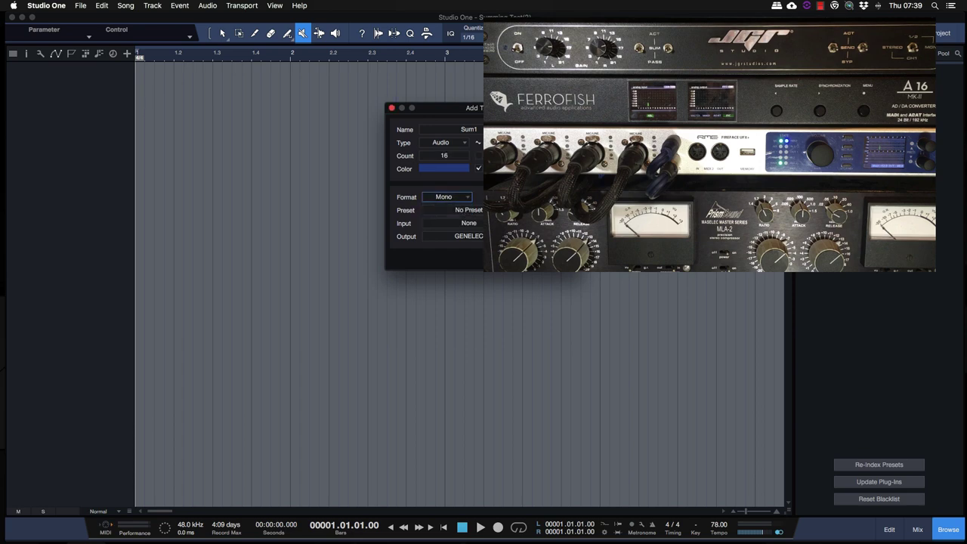
click(468, 236)
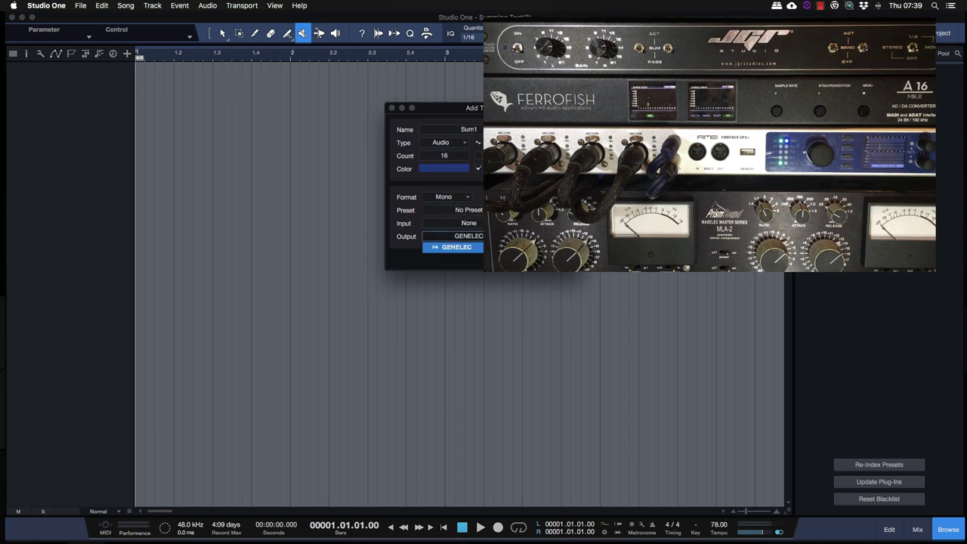
click(476, 247)
click(557, 257)
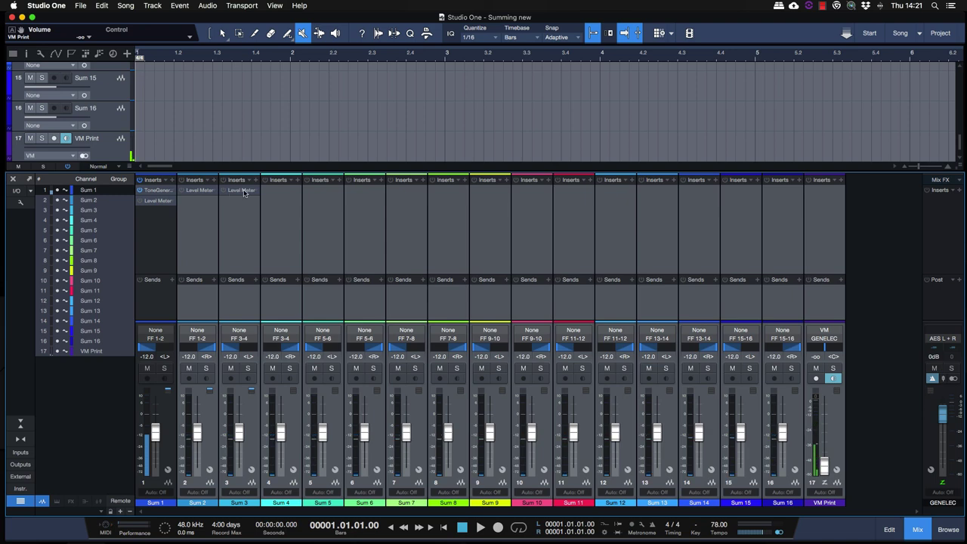
Remove the Level Meter insert from the Sum 3 channel and hide the mixer
right_click(243, 193)
click(281, 293)
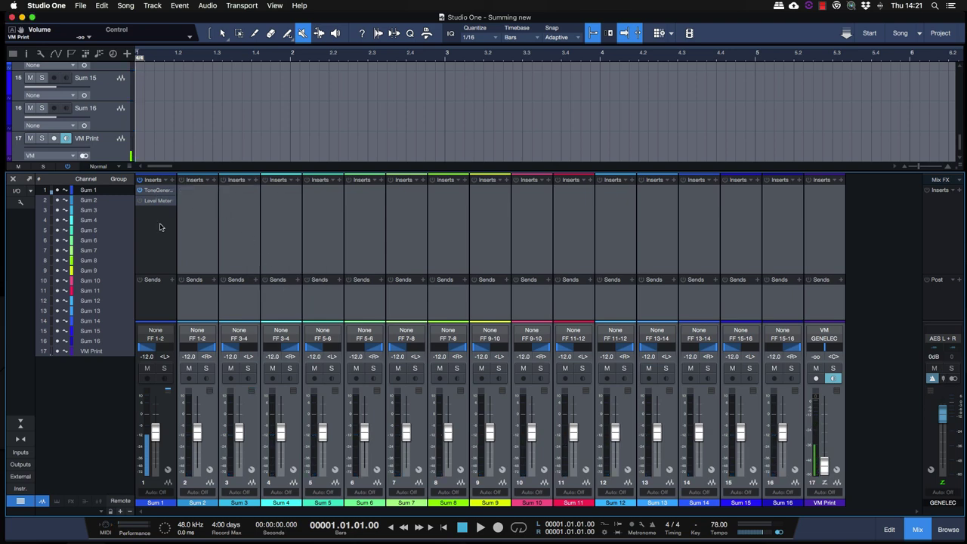
key(F3)
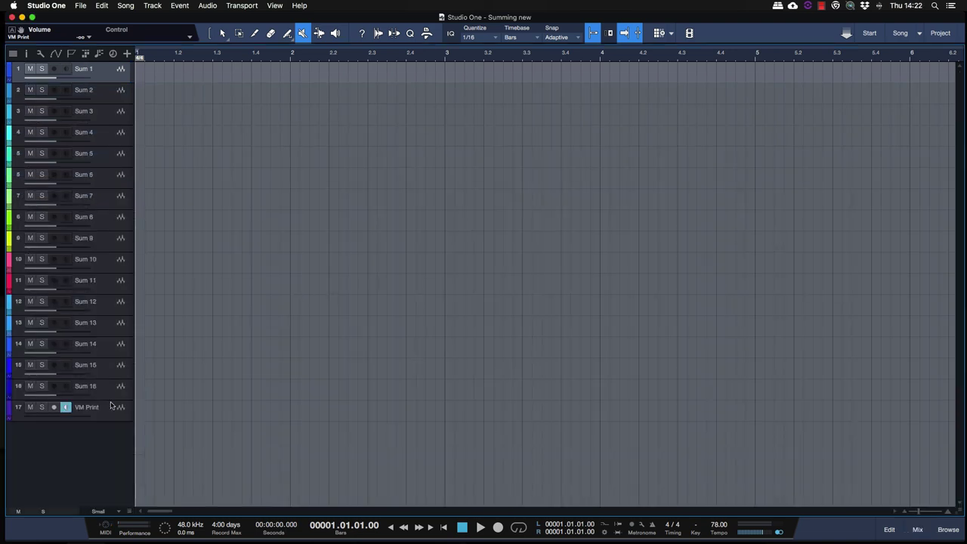
Select the VM Print track and assign the Sum 1 channel's output to FF 1-2 in the mixer
click(112, 414)
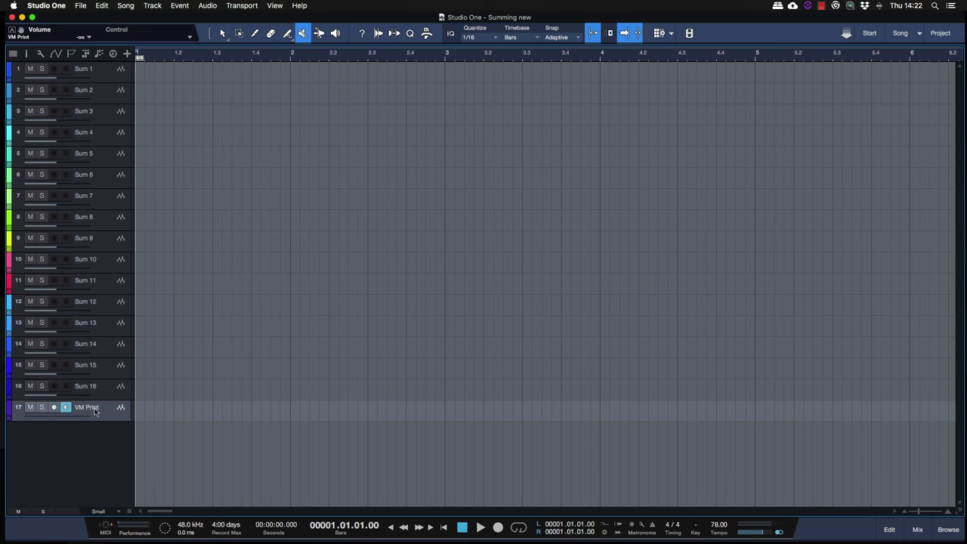
click(916, 530)
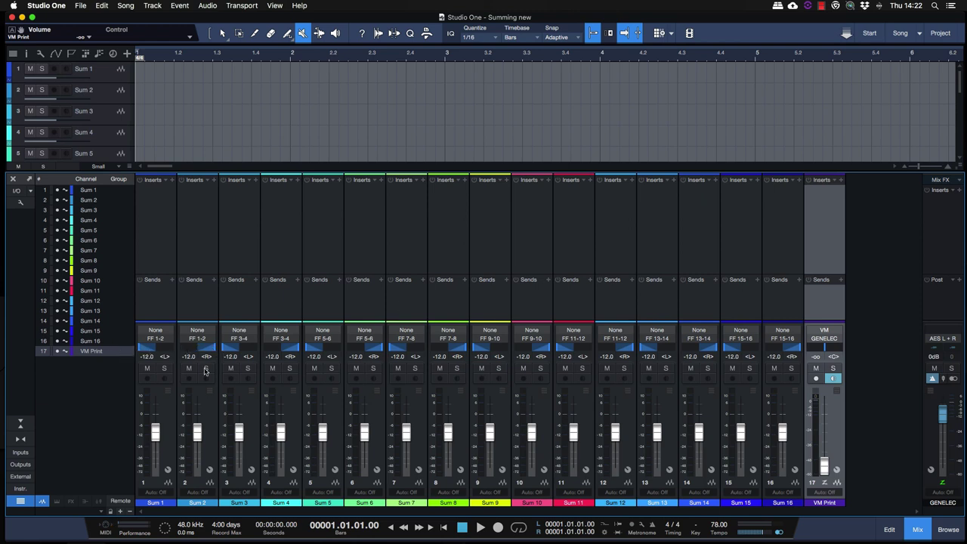
click(160, 339)
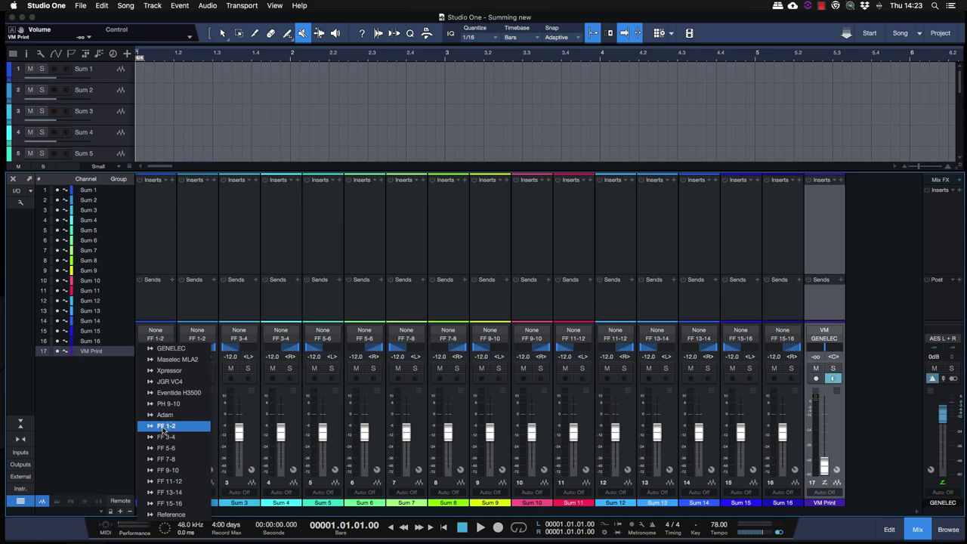
click(167, 427)
Examine the hardware output assignments in the song's Audio I/O Setup and close the setup
click(196, 525)
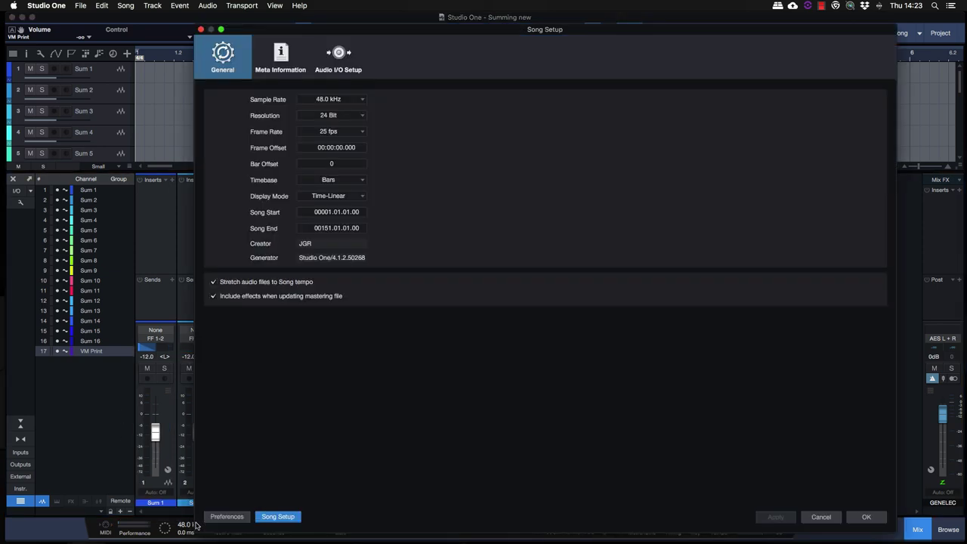
click(339, 61)
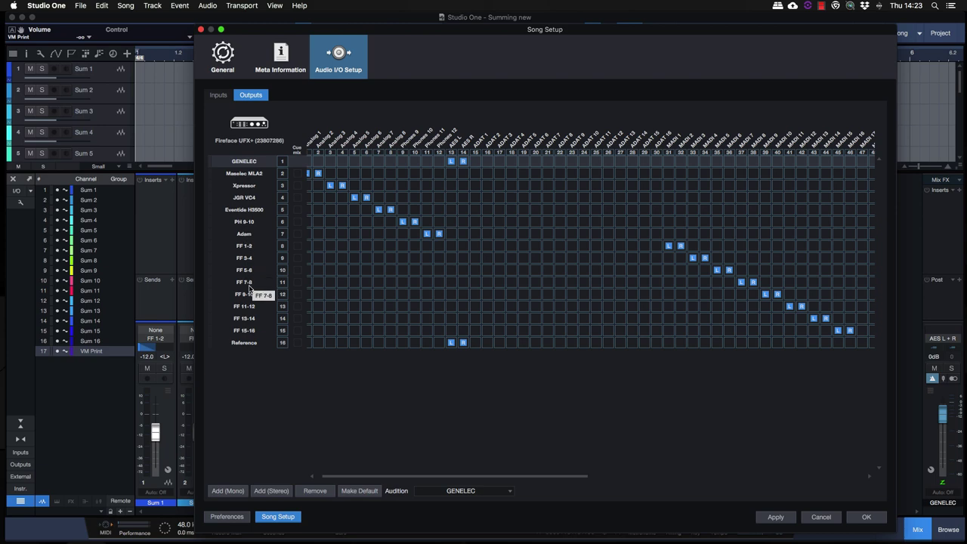
click(865, 517)
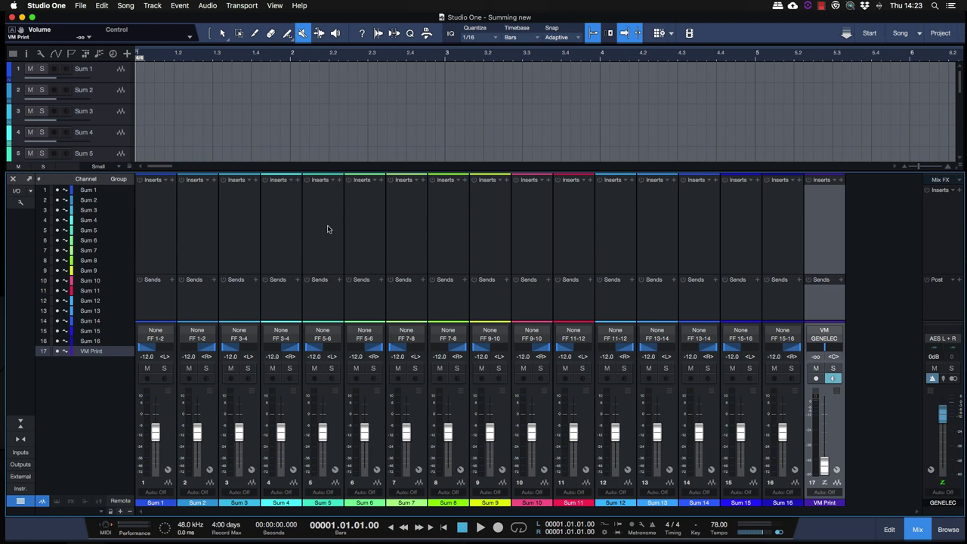
Insert a Tone Generator on the Sum 1 channel, switch it on, and place its window over the middle of the mixer
click(172, 179)
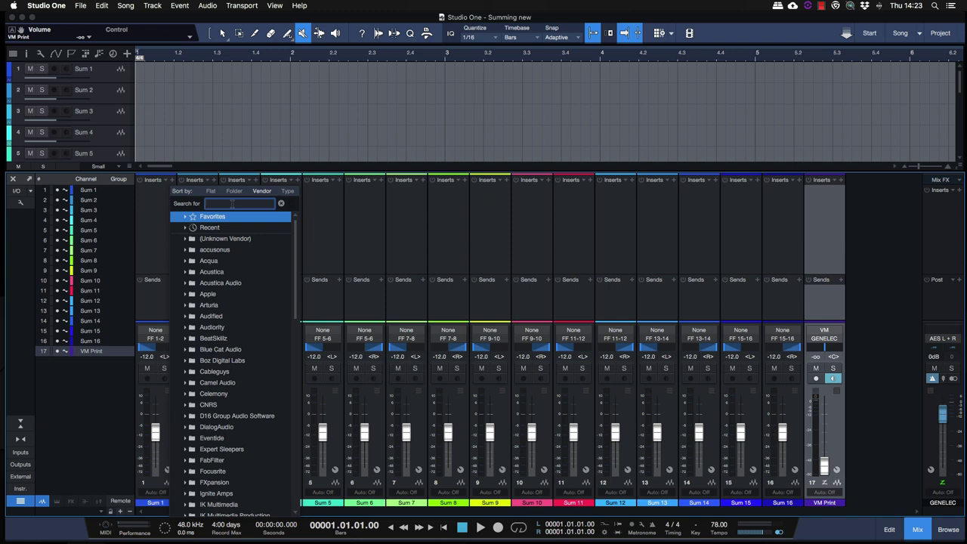
text(ton)
click(214, 398)
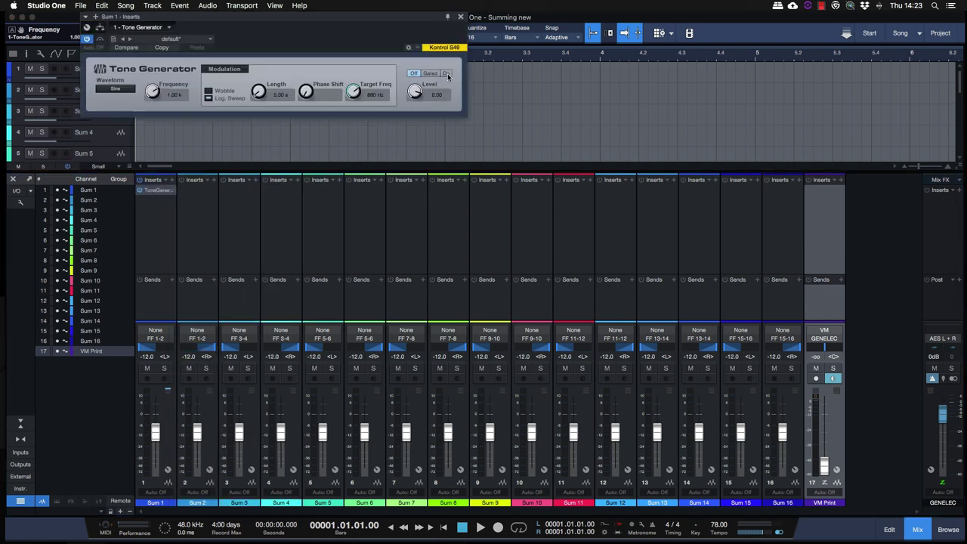
click(446, 74)
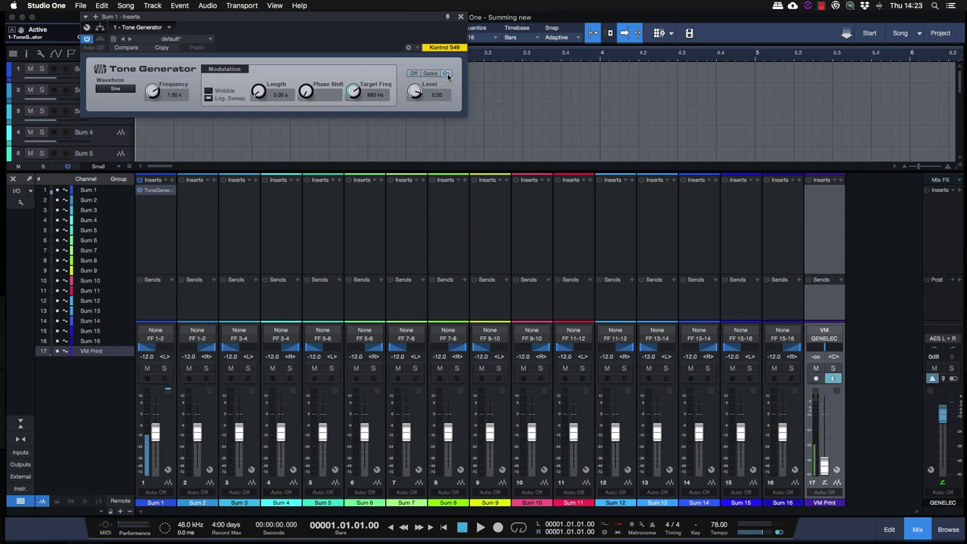
drag(378, 19, 609, 158)
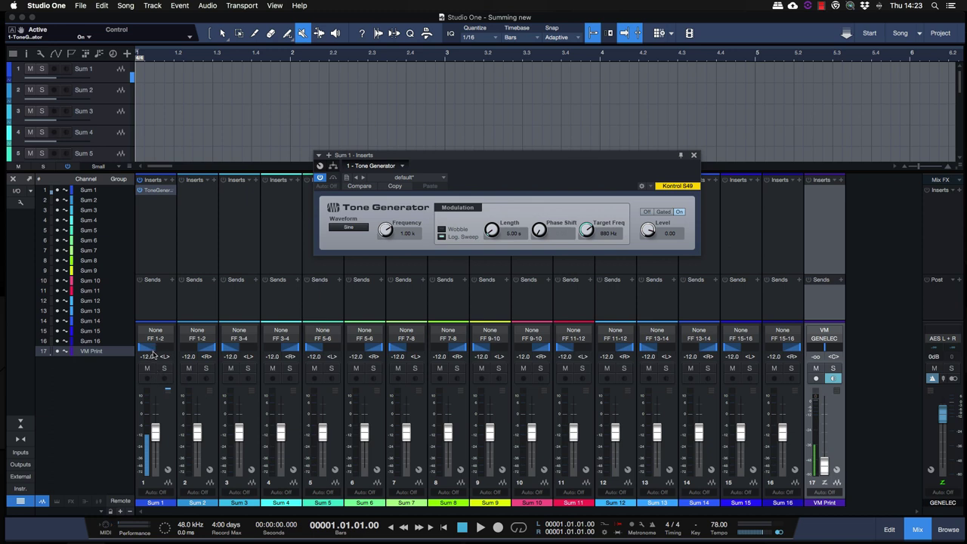
Switch to RME TotalMix FX and check the tone's signal in the playback and hardware output channels
mouse_move(644, 462)
click(898, 529)
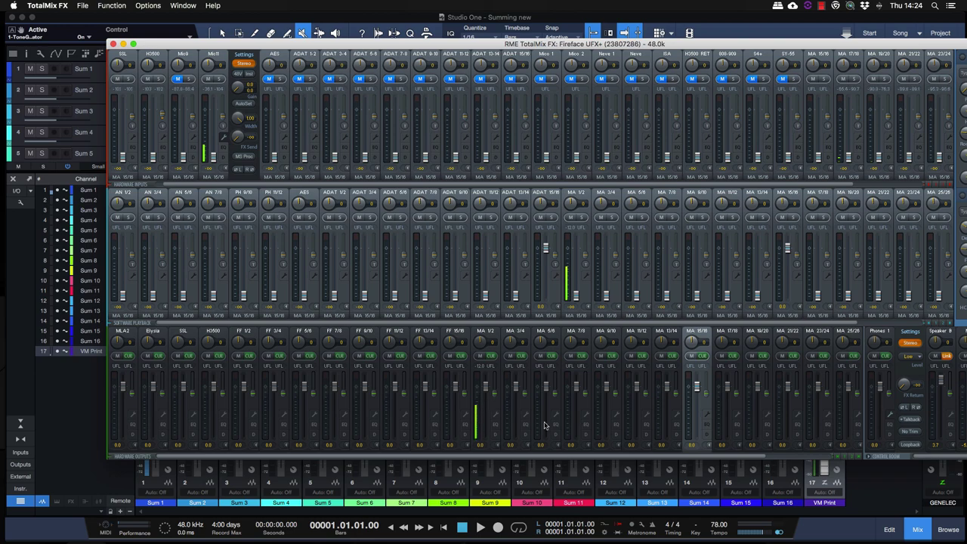
scroll(545, 422, down, 3)
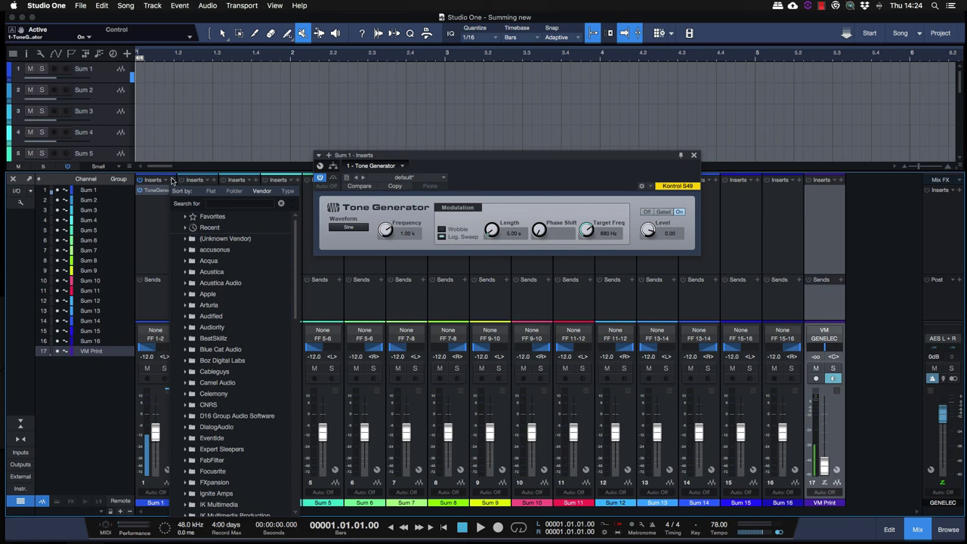
Insert a Scope after the Tone Generator on Sum 1 and set its time scale to 31.8 samples per division
click(236, 203)
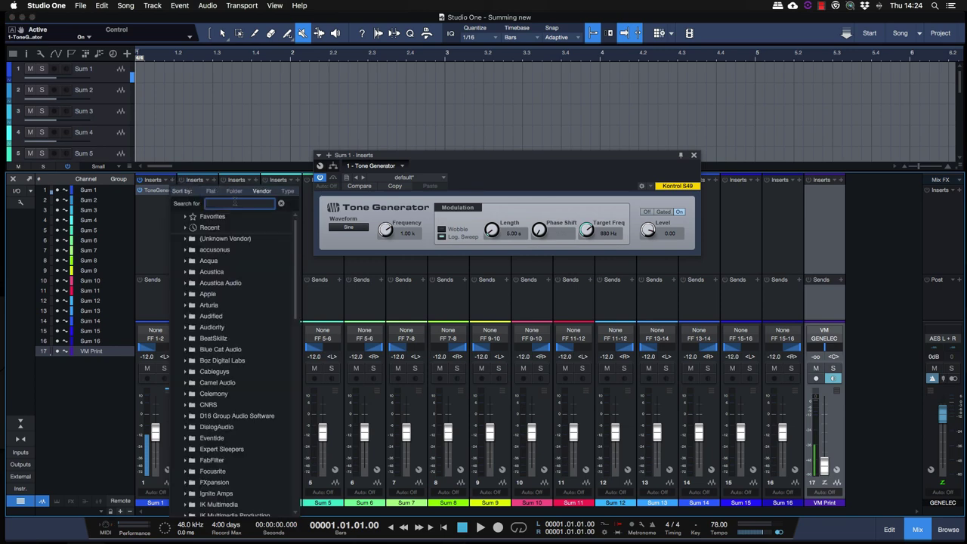
text(scope)
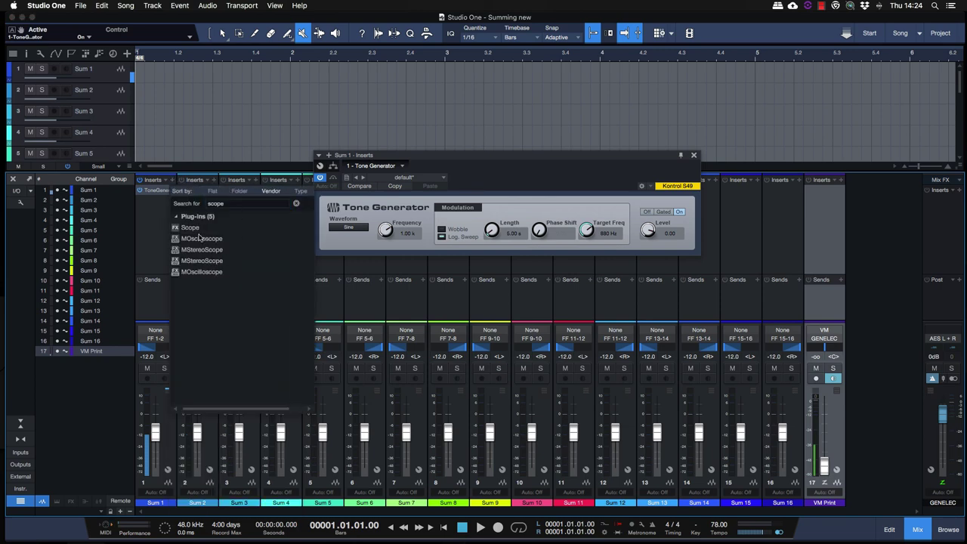
click(199, 231)
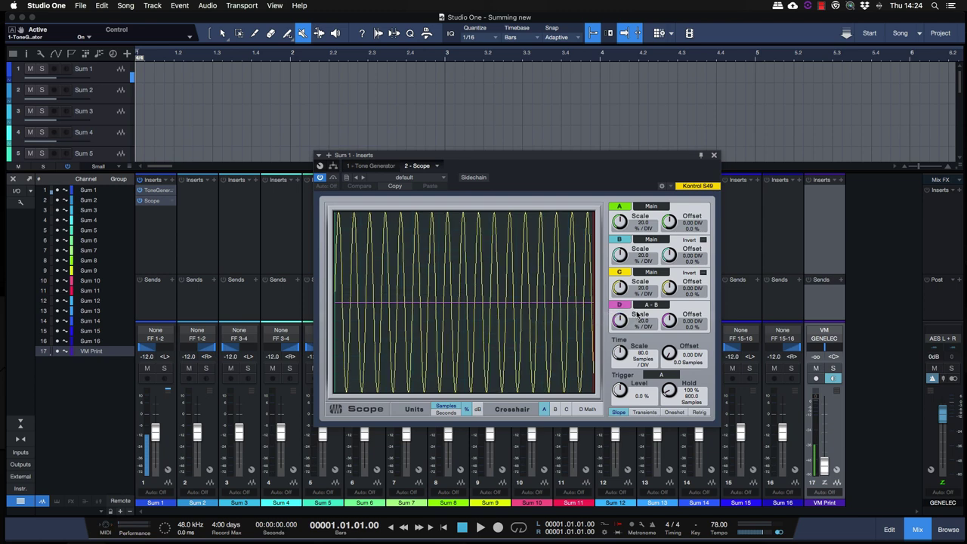
drag(617, 349, 618, 373)
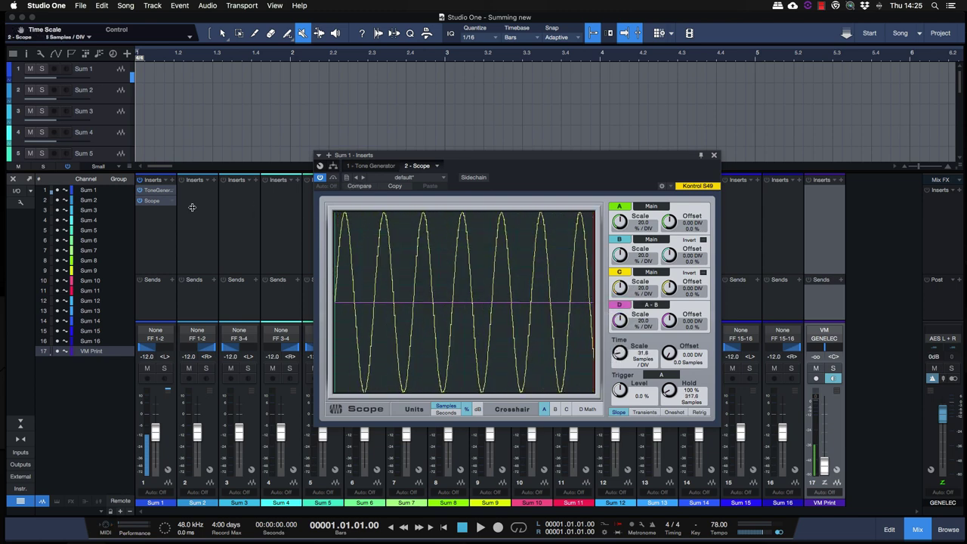
drag(148, 203, 582, 226)
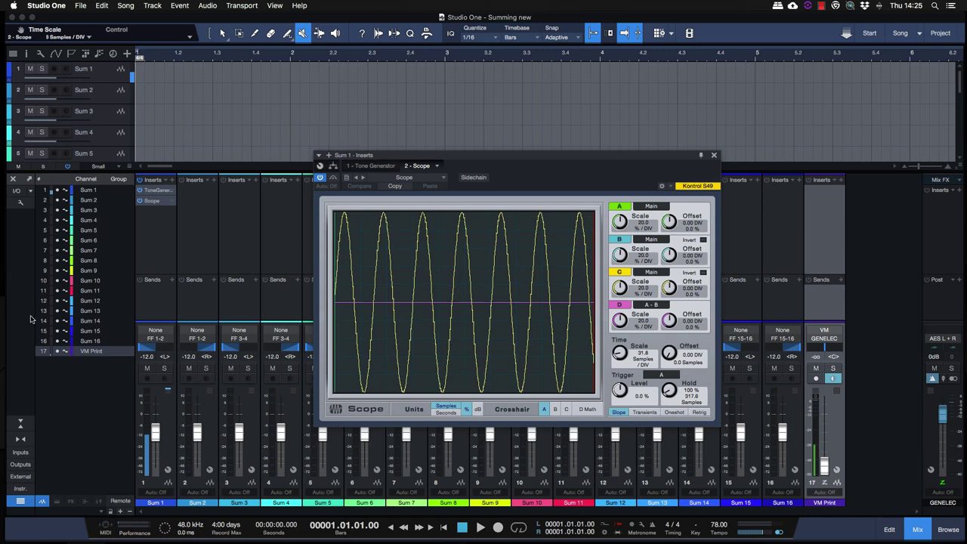
Show the input channels and insert a Scope on the VM input, placing its window above the input meters
click(21, 452)
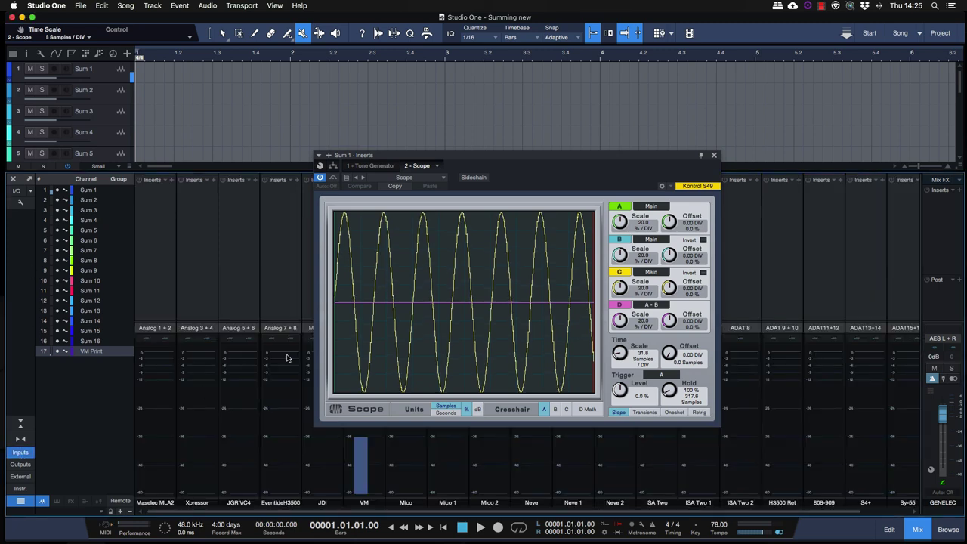
drag(670, 160, 348, 62)
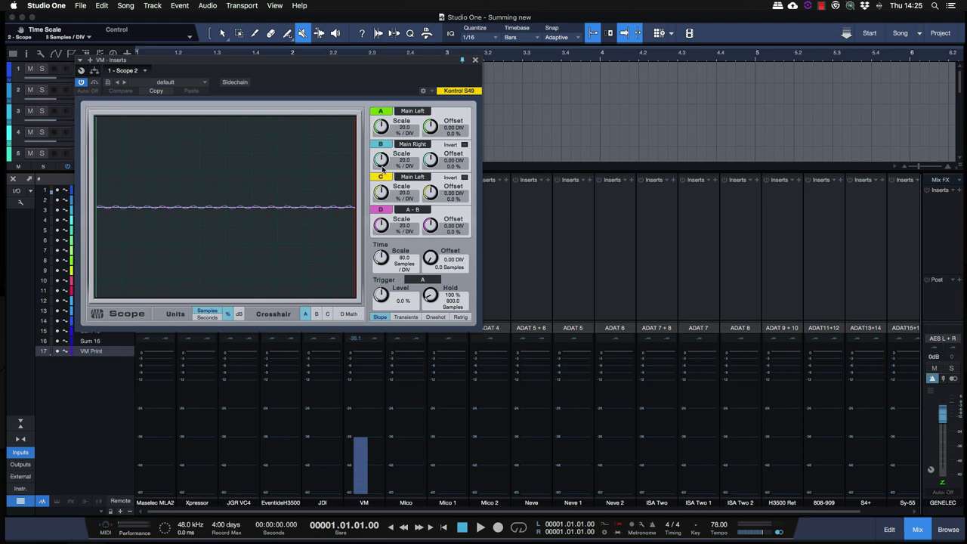
drag(321, 58, 469, 25)
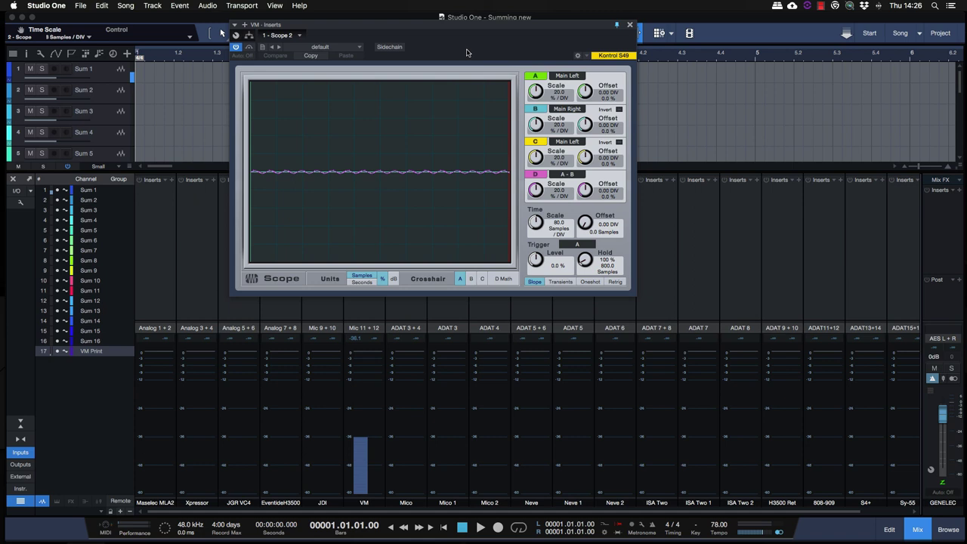
Switch to TotalMix FX, raise the Mic 11 hardware input's gain to 18.0, and move its window out of the way
scroll(893, 516, right, 2)
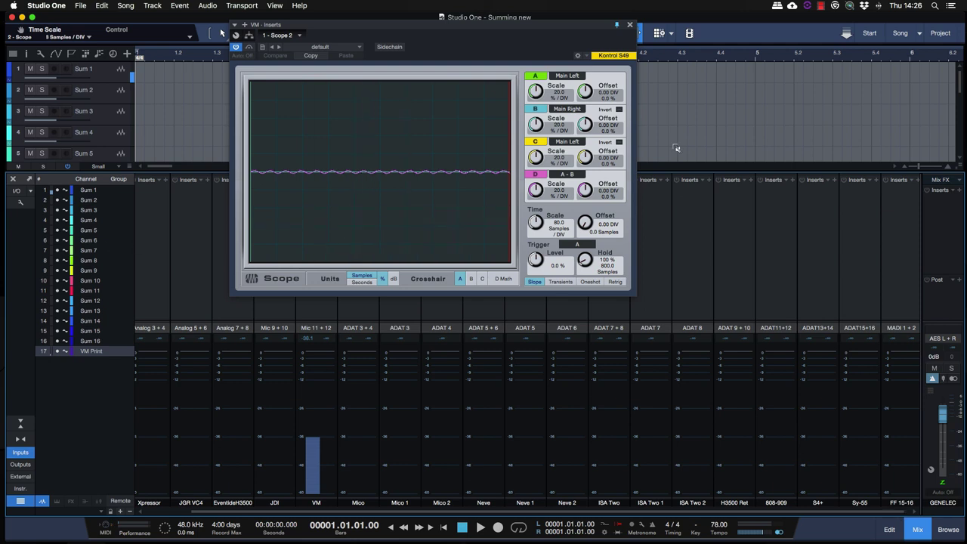
drag(966, 33, 866, 37)
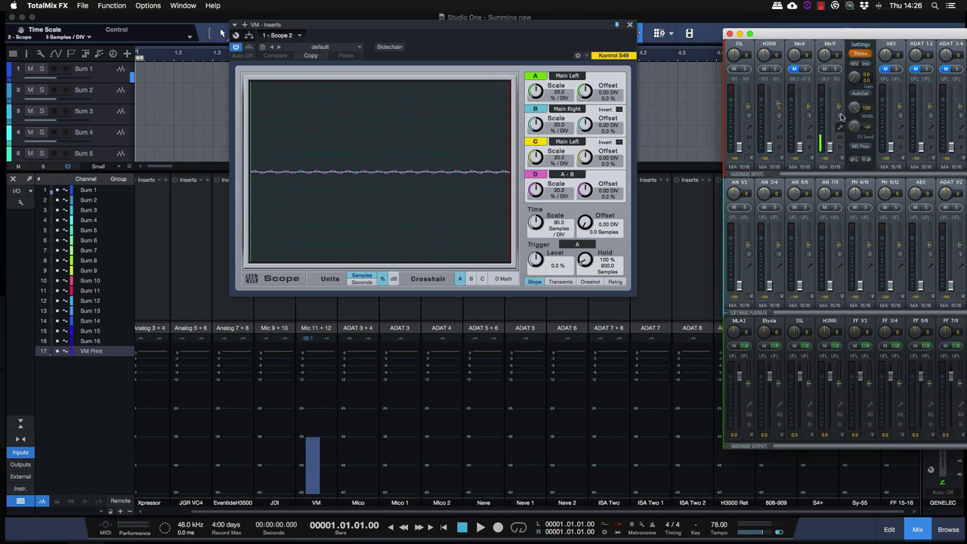
drag(856, 81, 856, 77)
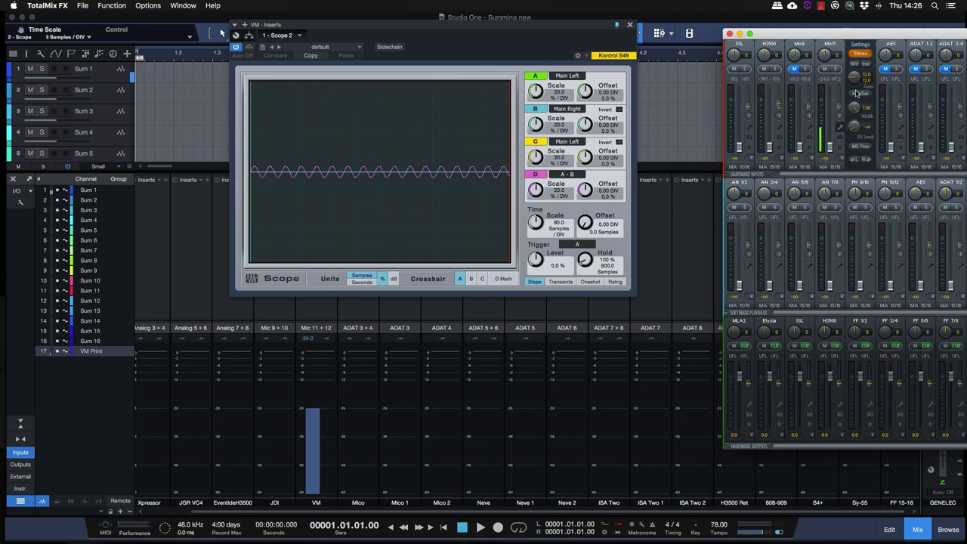
drag(854, 78, 854, 73)
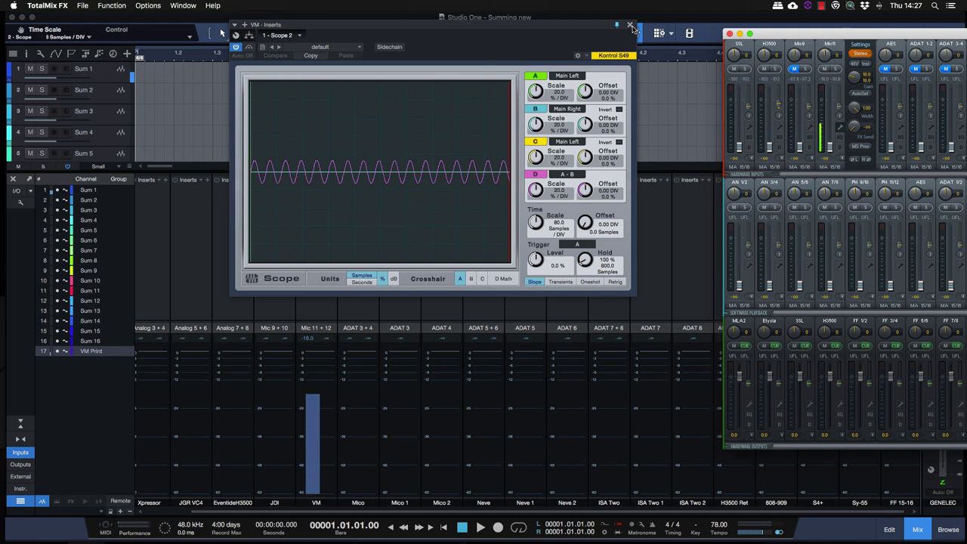
double_click(927, 35)
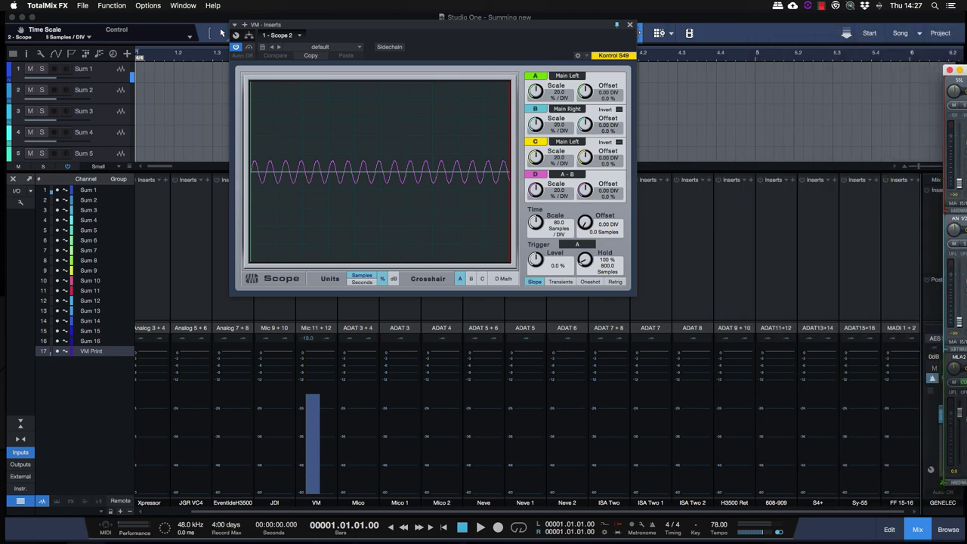
Hide the input channels, open the Scope on Sum 1, and arrange it side by side with the VM Scope
drag(591, 26, 751, 101)
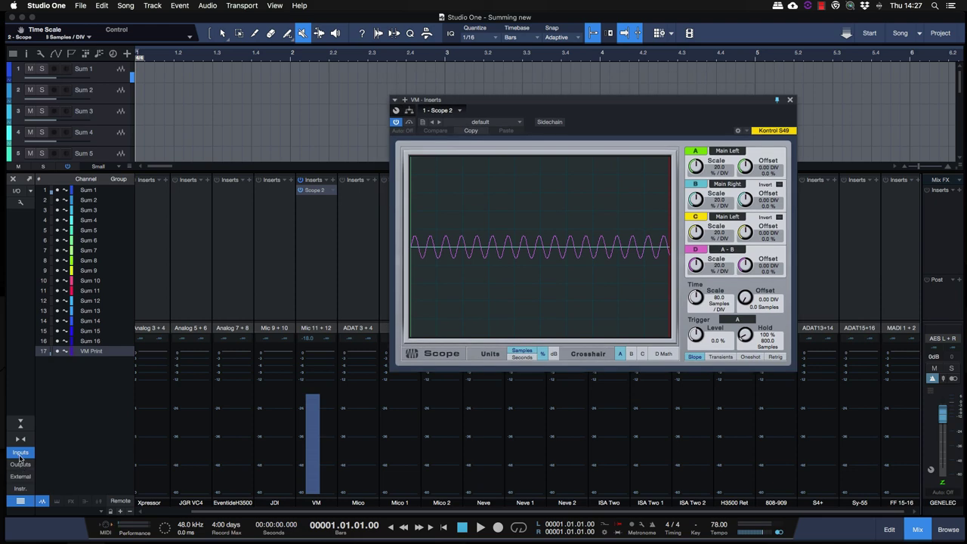
click(20, 453)
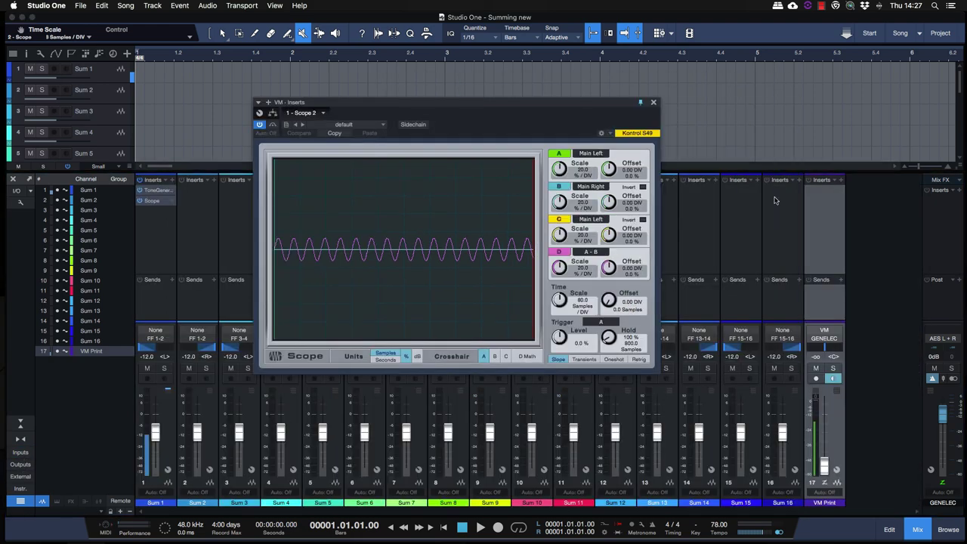
click(840, 181)
click(151, 202)
click(151, 202)
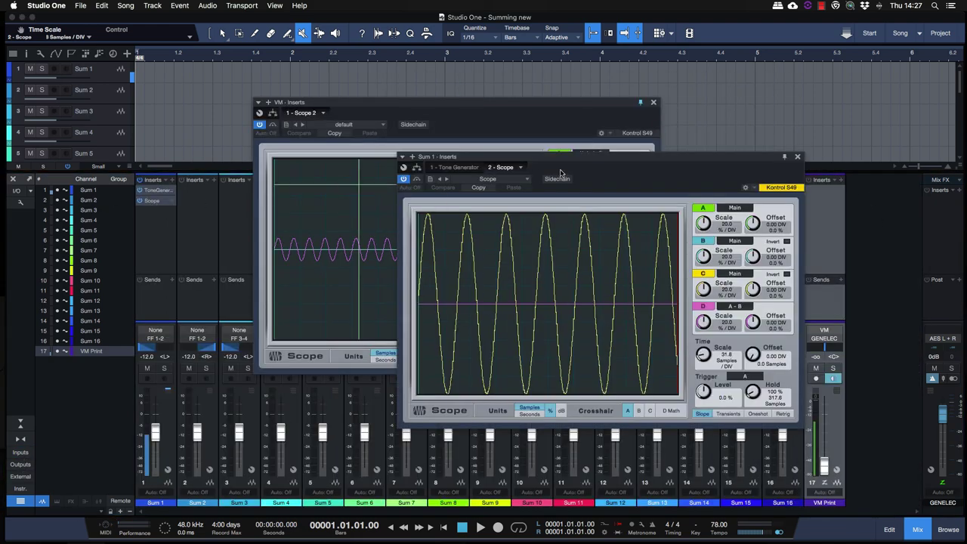
drag(544, 161, 795, 111)
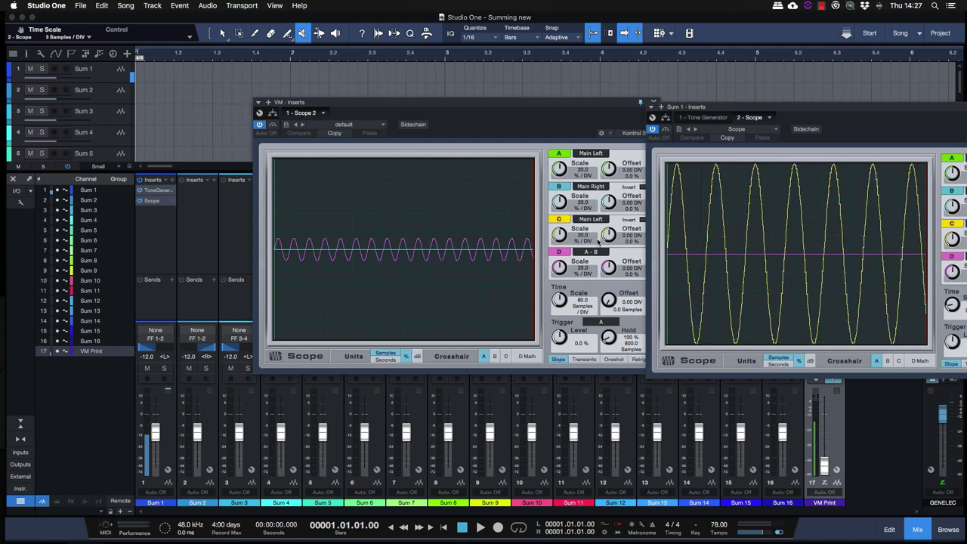
drag(604, 112, 495, 123)
drag(746, 112, 649, 118)
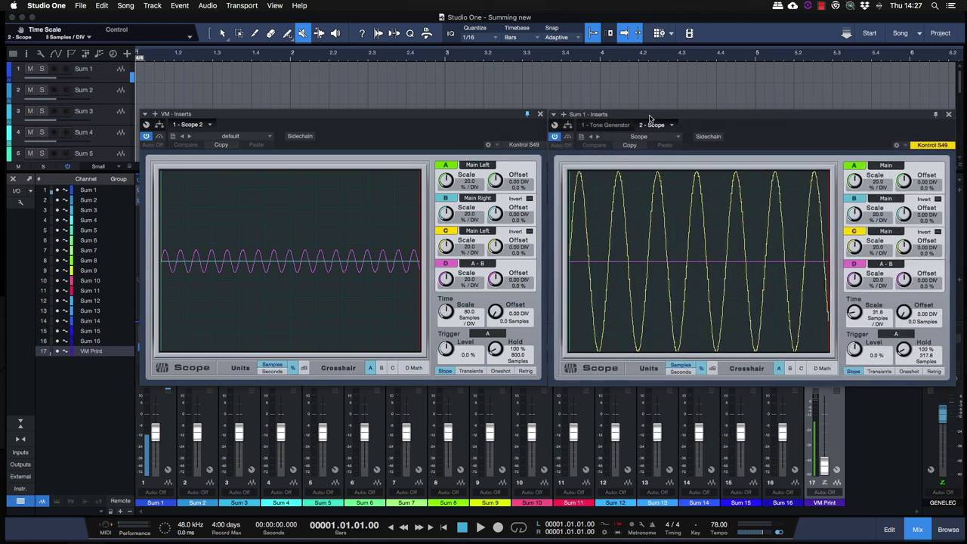
Turn off trace C in the VM Scope and place it beside the reopened Sum 1 Scope for comparison
drag(297, 115, 446, 123)
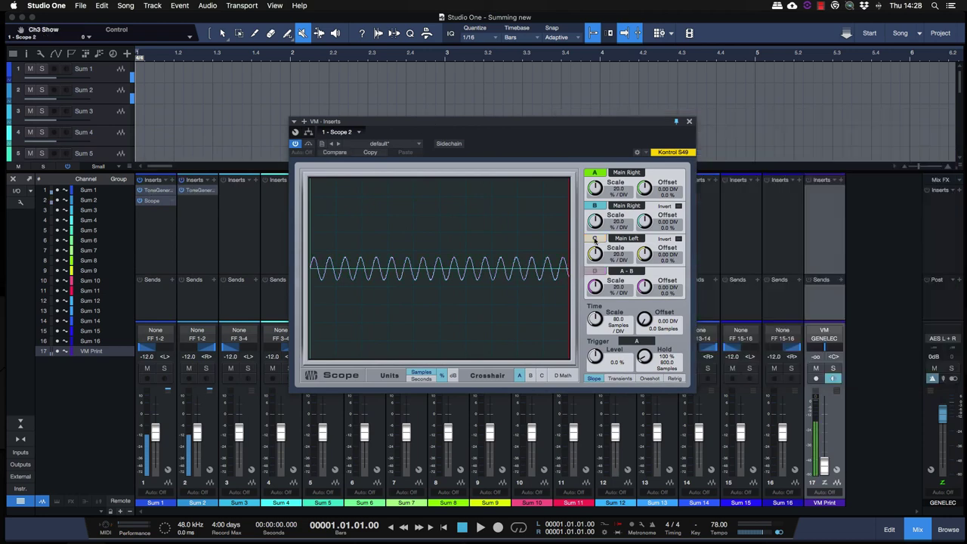
click(595, 240)
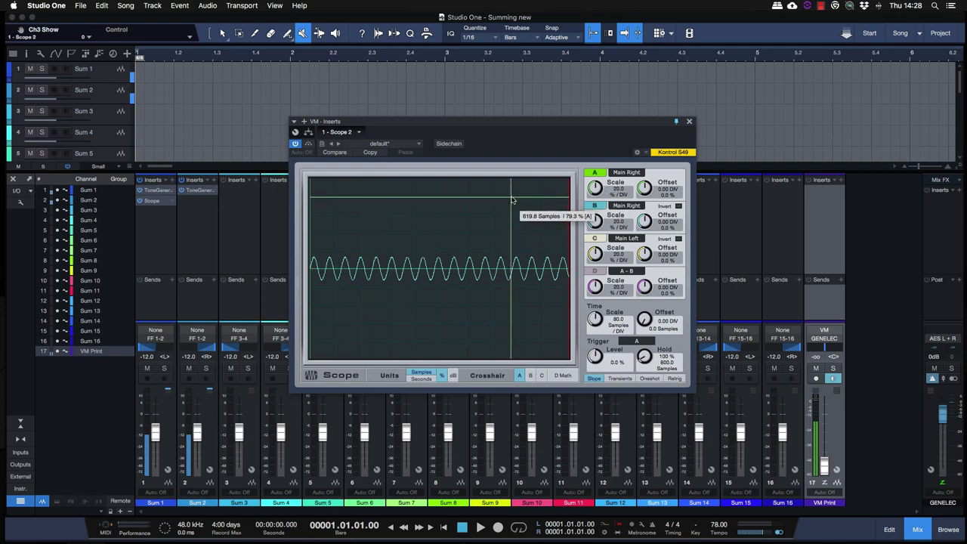
double_click(153, 200)
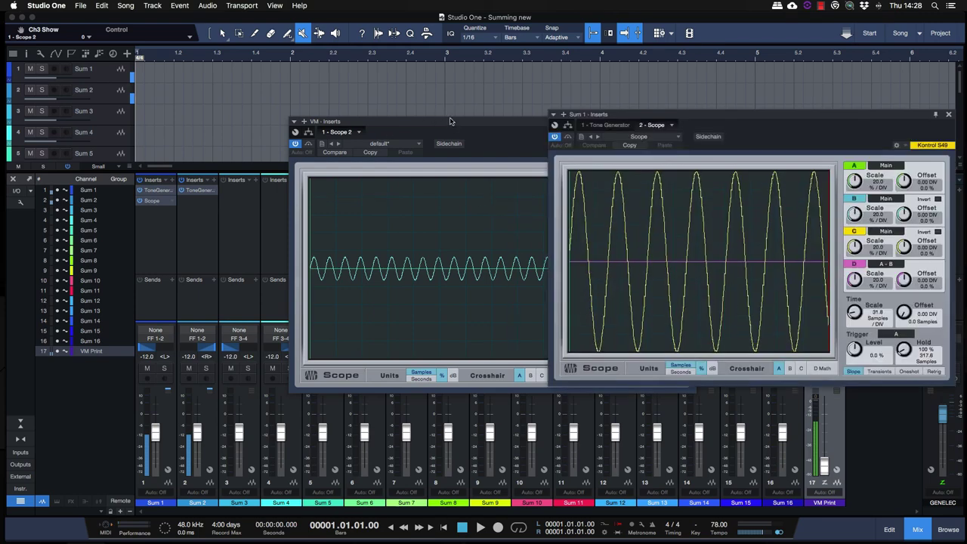
drag(450, 122, 229, 110)
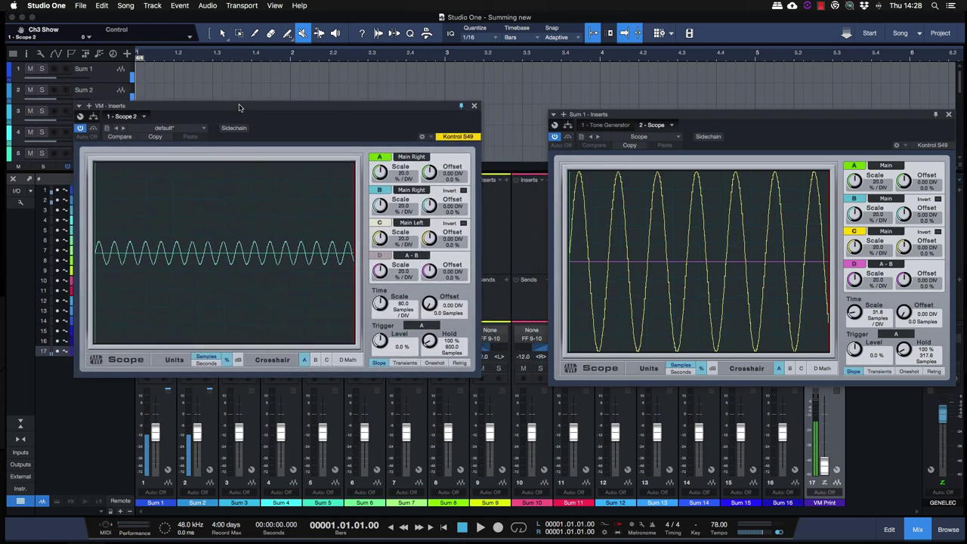
Close the VM and Sum 1 Scope windows and insert a Level Meter on the VM Print channel
click(474, 107)
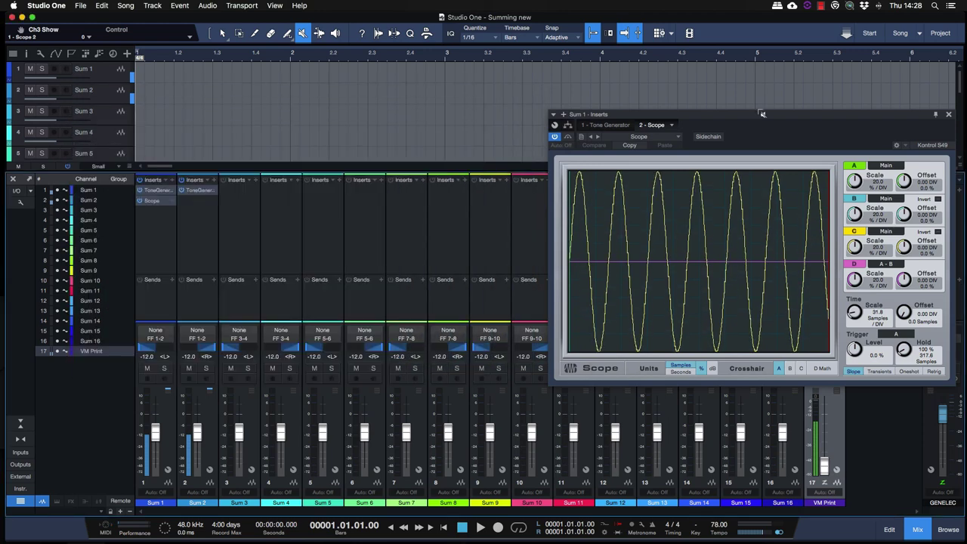
drag(912, 115, 561, 91)
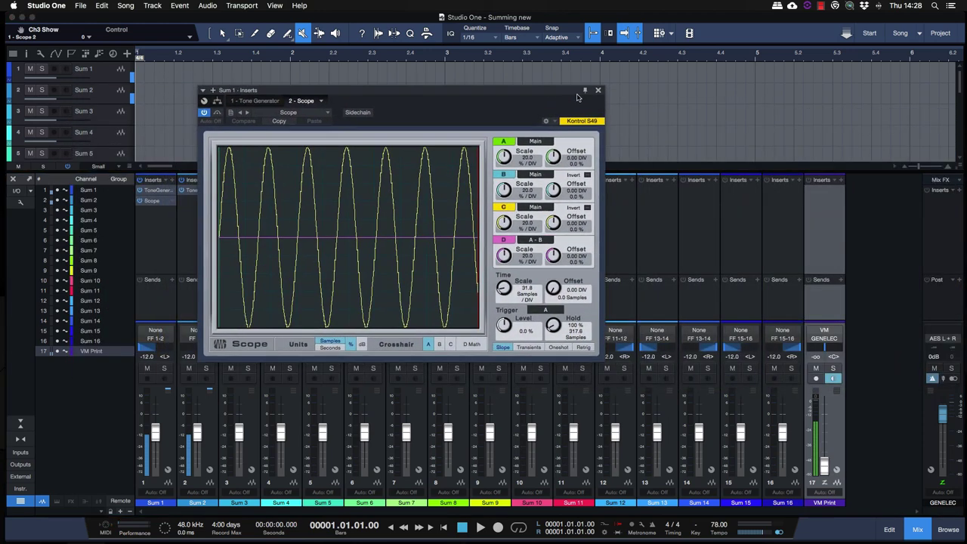
click(841, 180)
drag(662, 147, 849, 127)
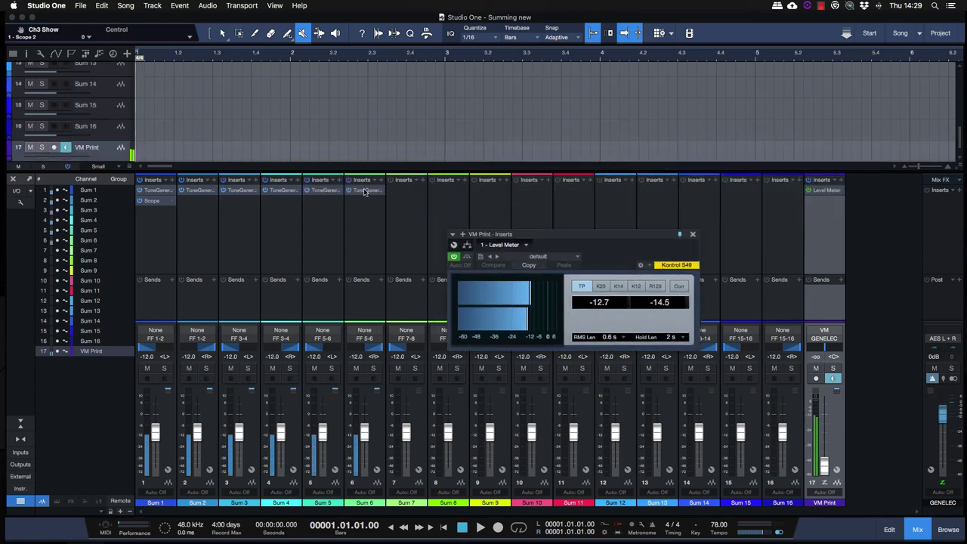
Copy the Tone Generator insert to the Sum 7, Sum 8 and Sum 9 channels, closing each plug-in window that opens
drag(366, 189, 445, 194)
click(455, 106)
click(454, 106)
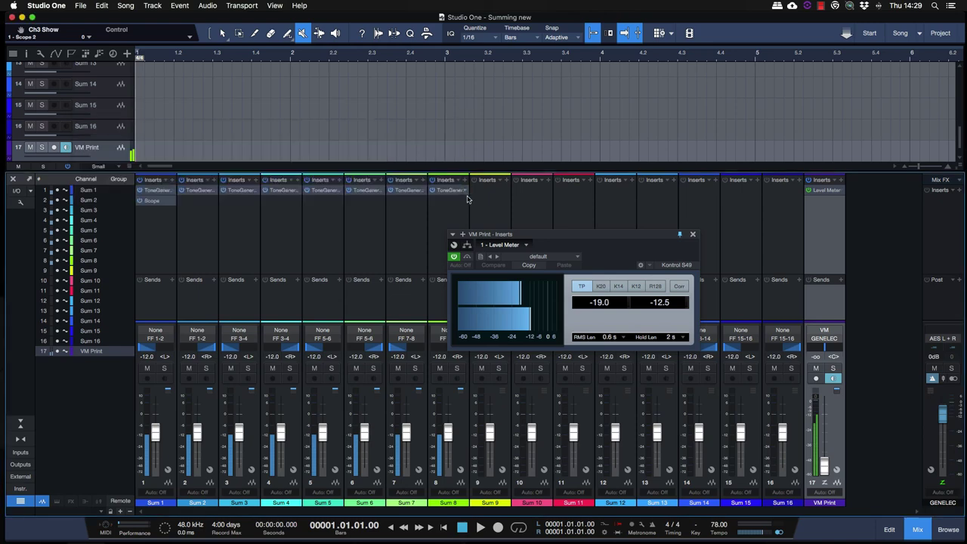
drag(487, 195, 487, 194)
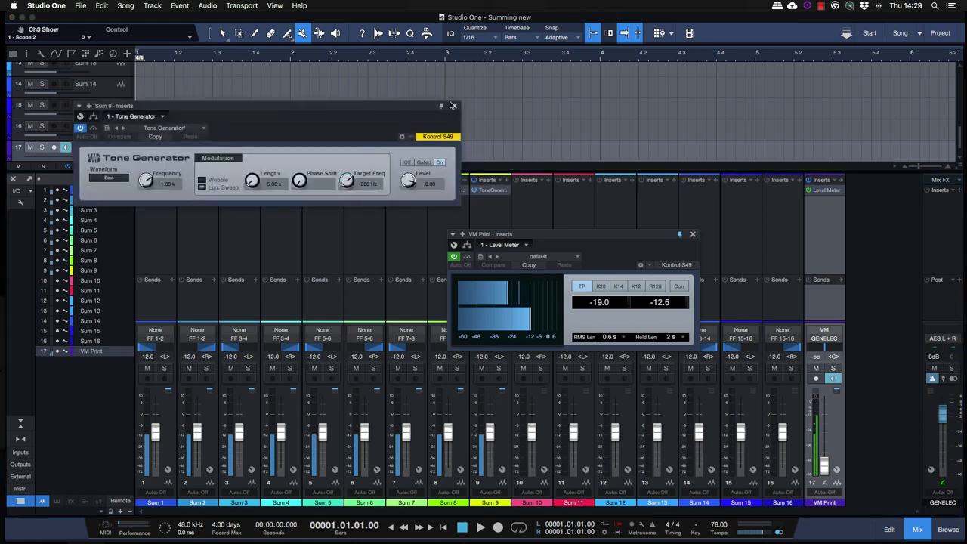
click(454, 106)
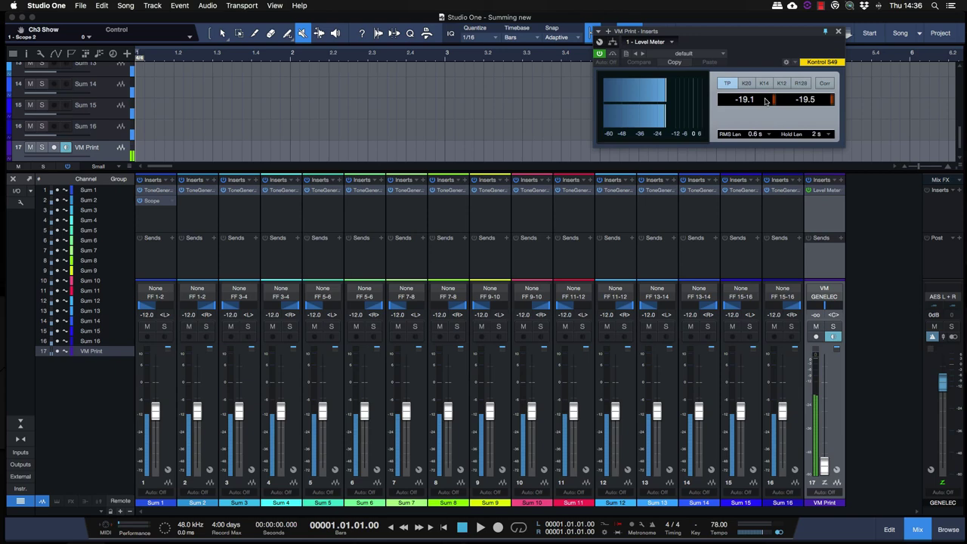
Clear TotalMix FX, the VM Print Level Meter and the mixer console from view, leaving only the arrangement
mouse_move(965, 51)
mouse_down()
mouse_move(891, 53)
mouse_move(966, 49)
mouse_up()
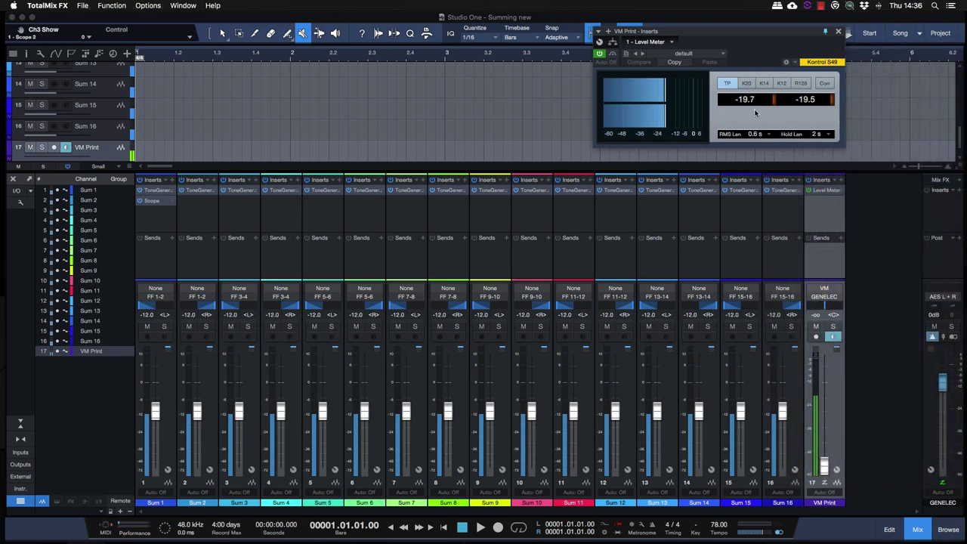
click(838, 32)
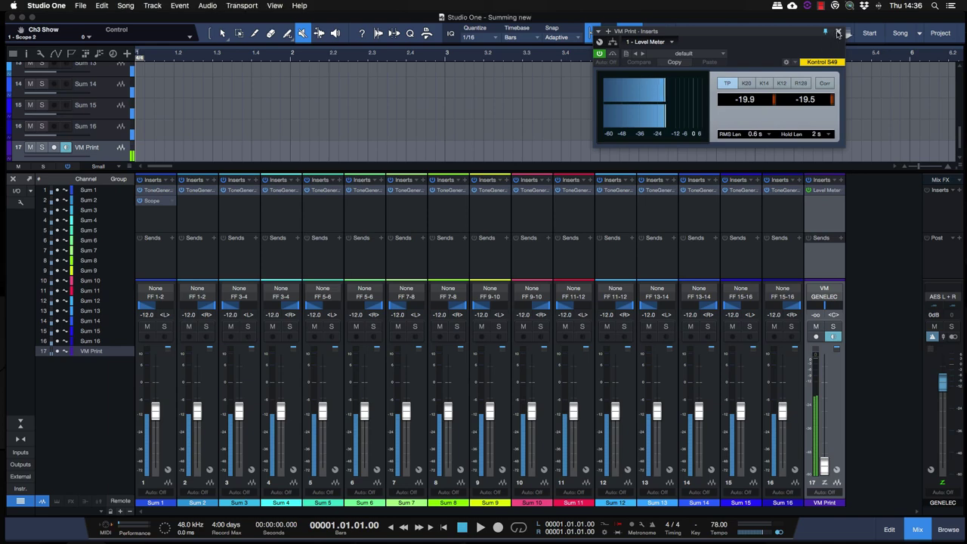
click(917, 529)
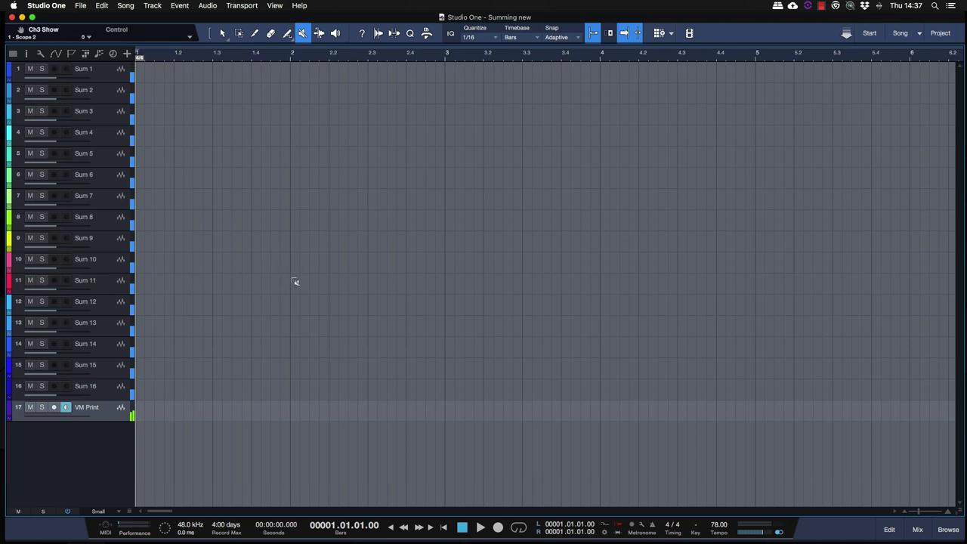
Show the browser and open the output assignments in the song's Audio I/O Setup
click(941, 531)
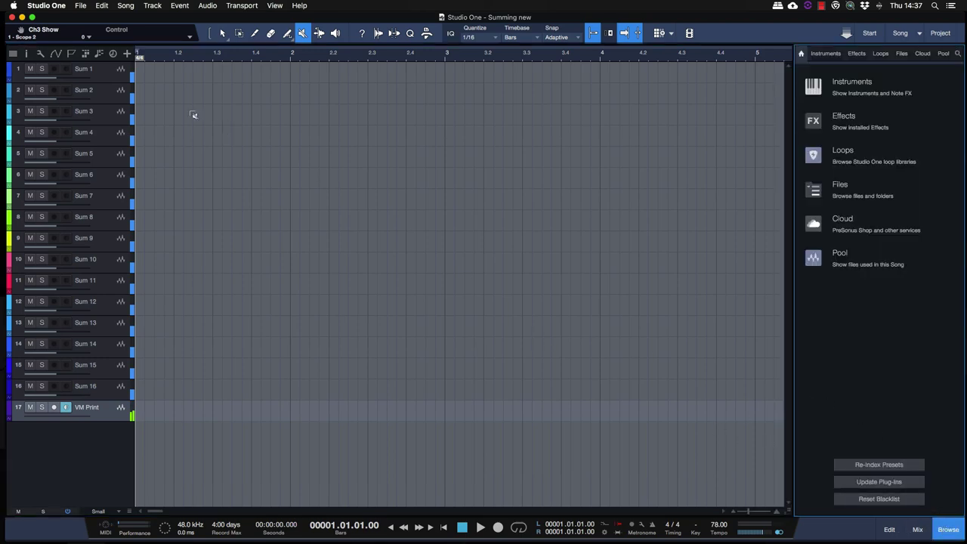
click(194, 524)
click(336, 55)
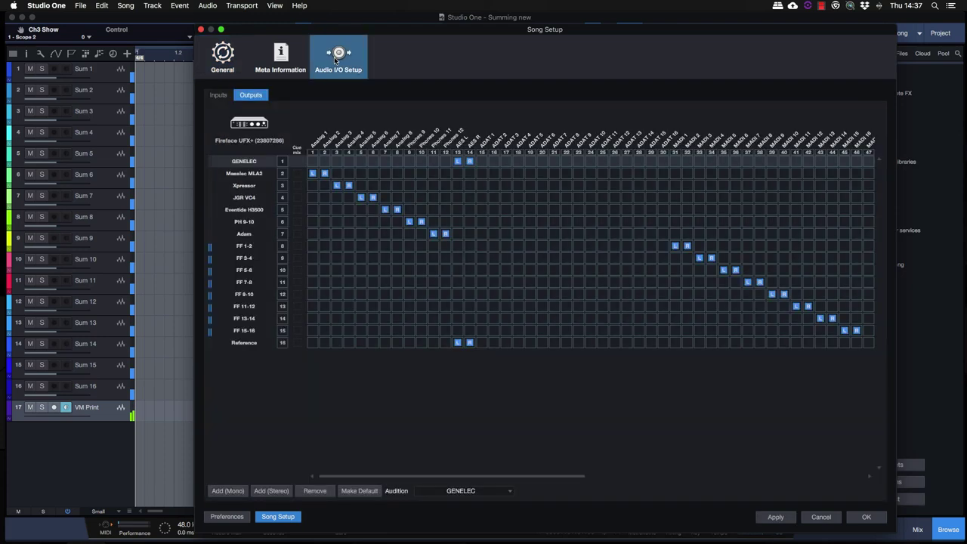